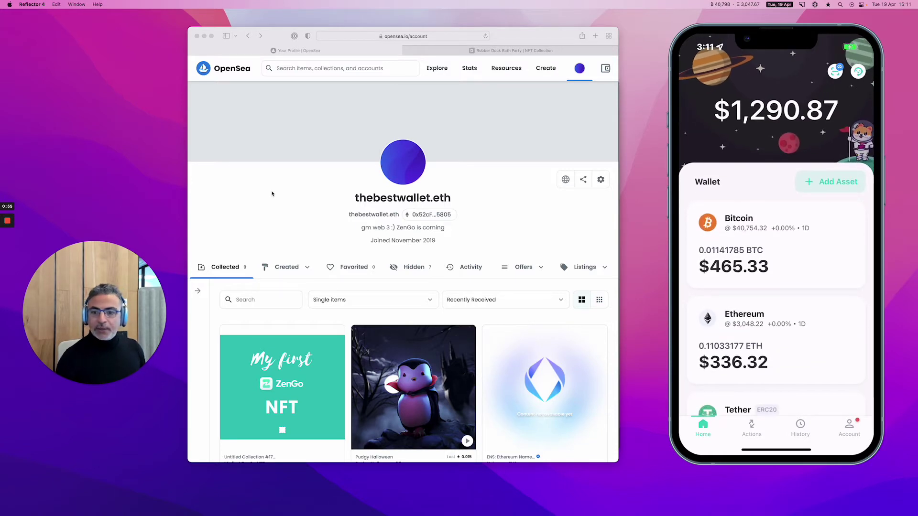
Find the Rubber Duck Bath Party NFT Duck #3887 among the profile's collected items and open its item page
scroll(283, 208, down, 1)
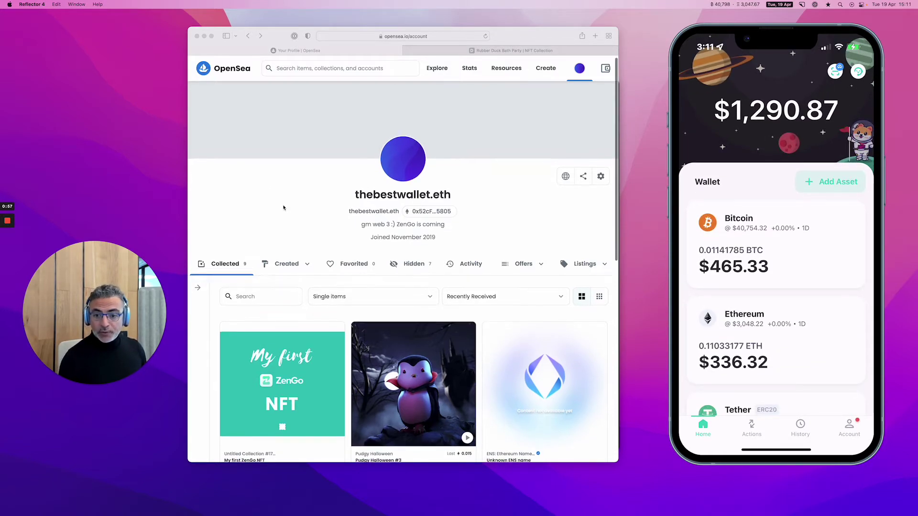
scroll(283, 208, down, 2)
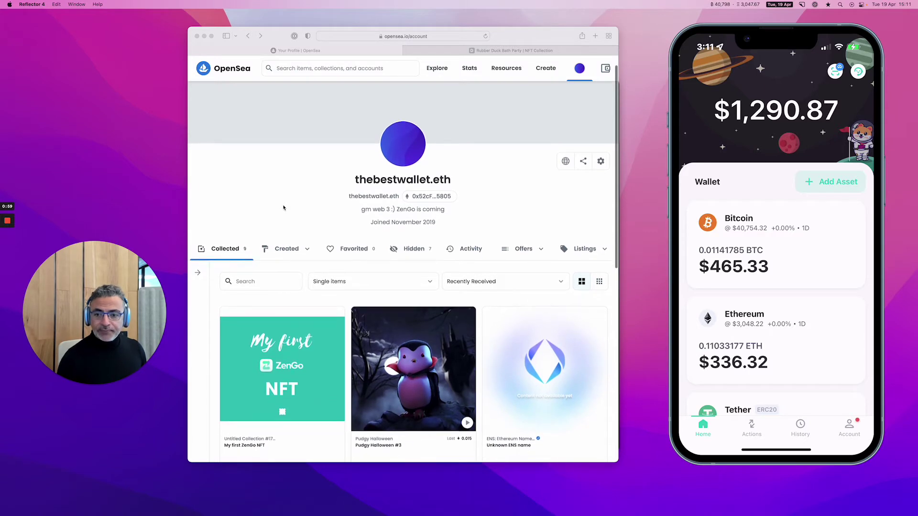
scroll(283, 208, down, 6)
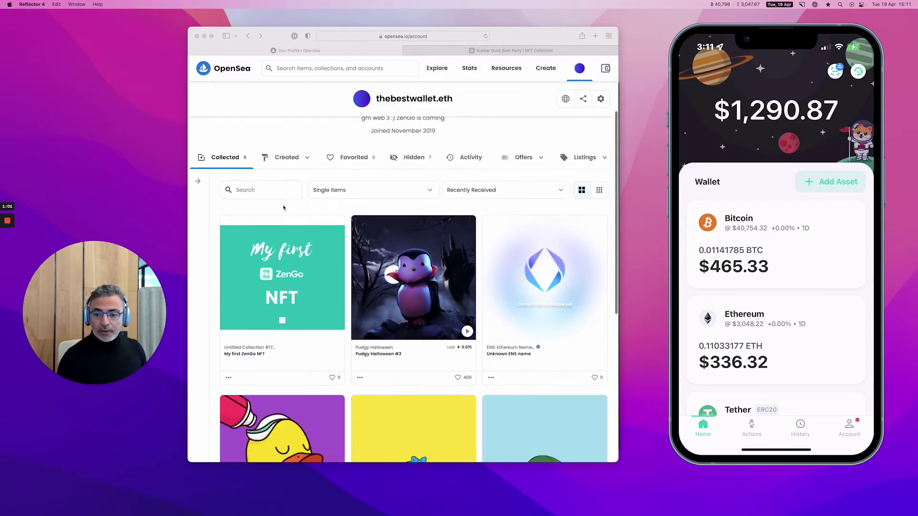
scroll(284, 208, down, 3)
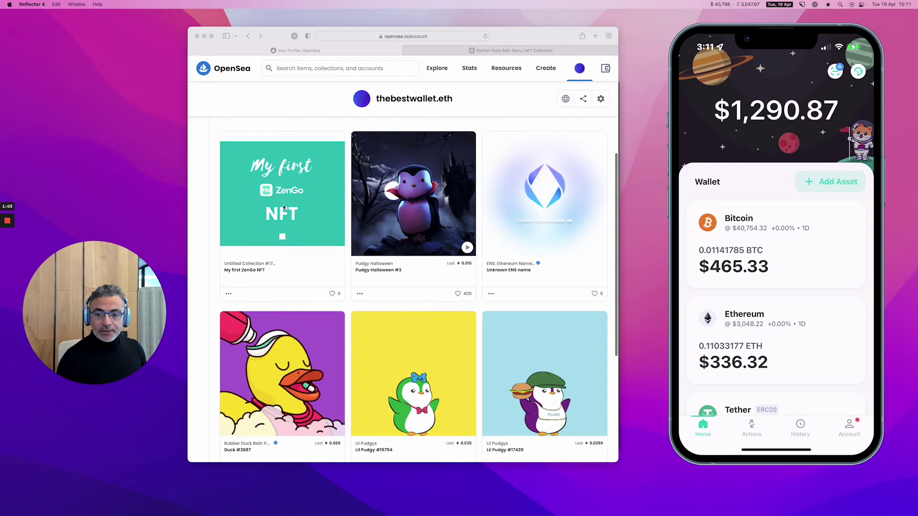
scroll(284, 208, down, 4)
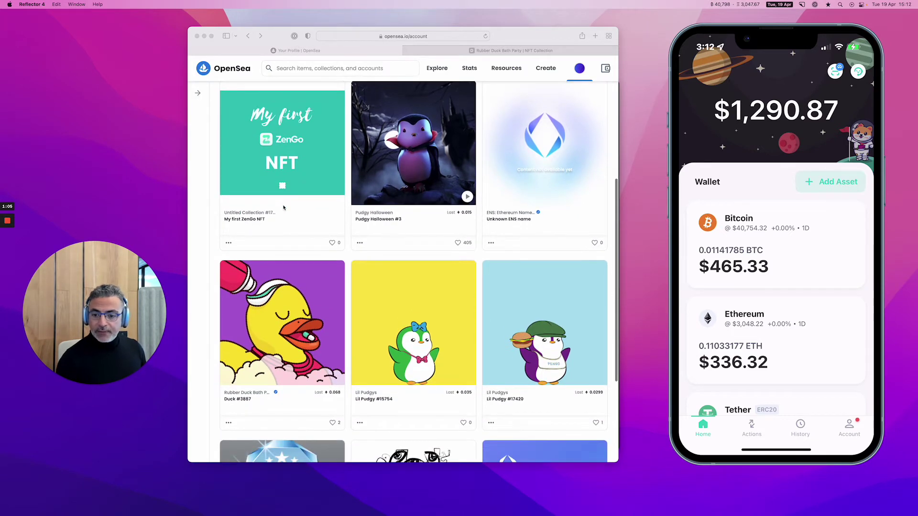
click(281, 248)
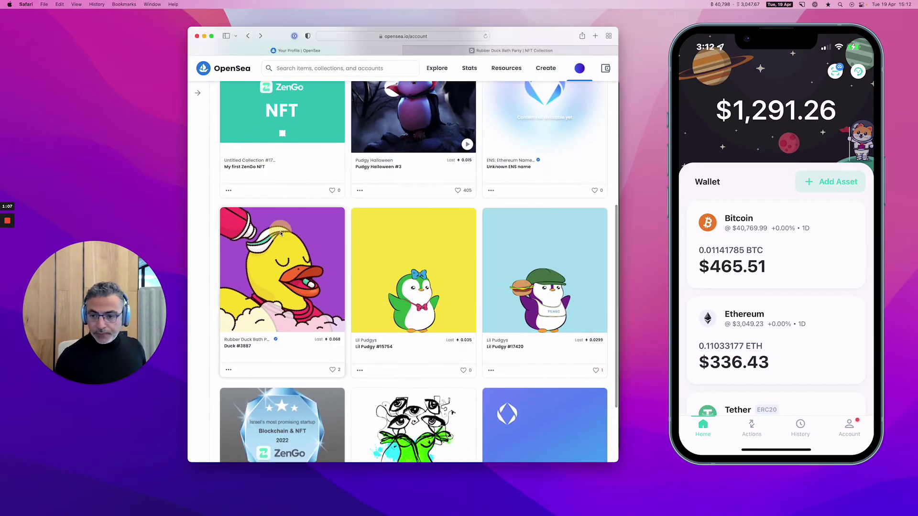
click(281, 248)
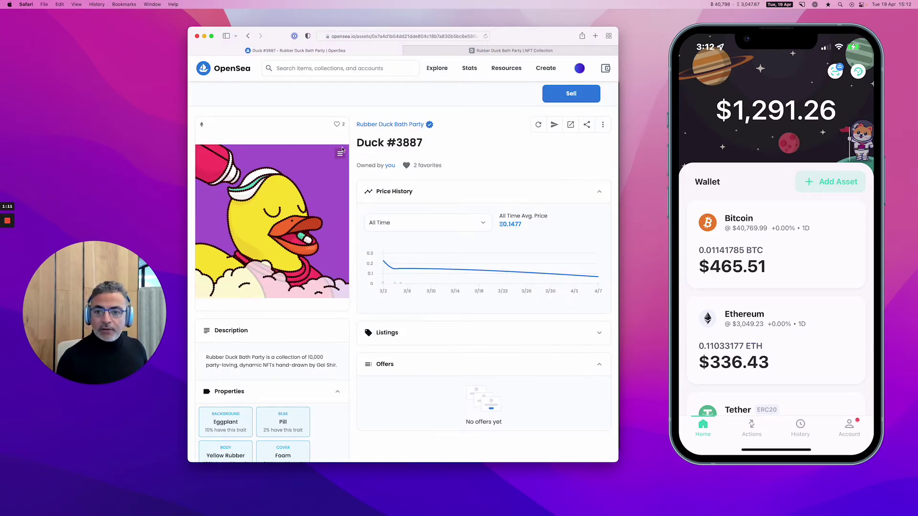
Check the Rubber Duck Bath Party project website for the next bath party date and return to the duck's item page
mouse_move(411, 132)
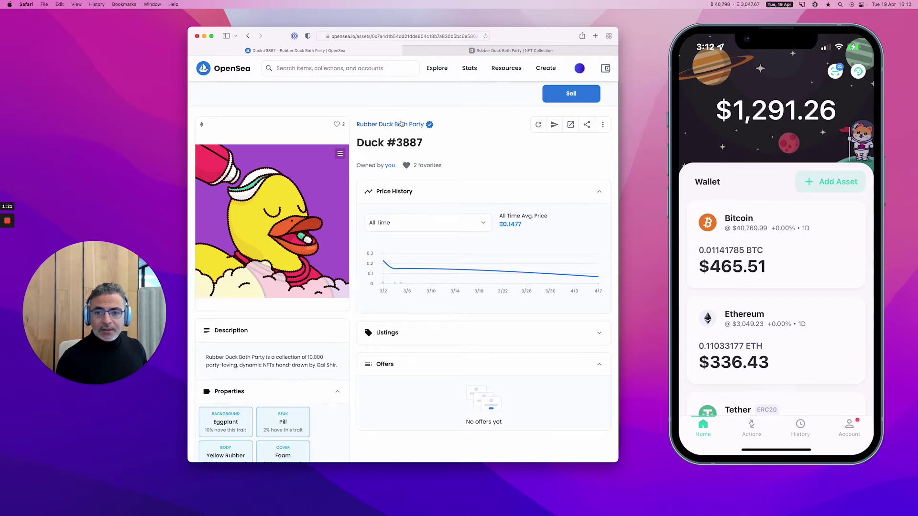
click(497, 50)
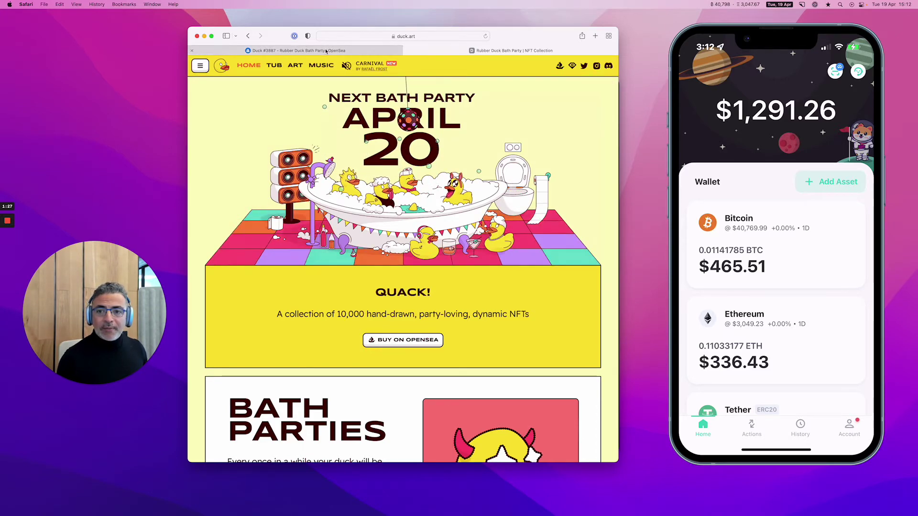
key(ctrl+shift+Tab)
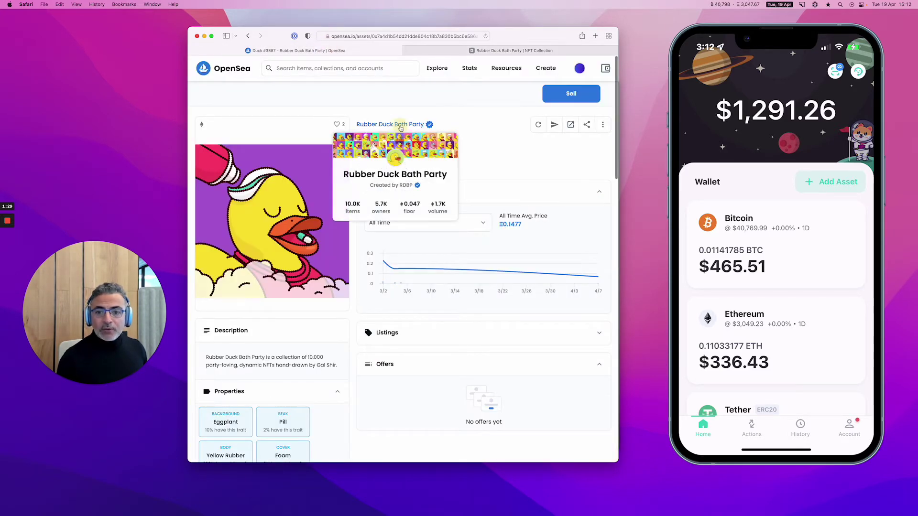
Accept the Discord invite linked on the Rubber Duck Bath Party collection page, allowing the Discord app and declining the audio device switch
click(398, 125)
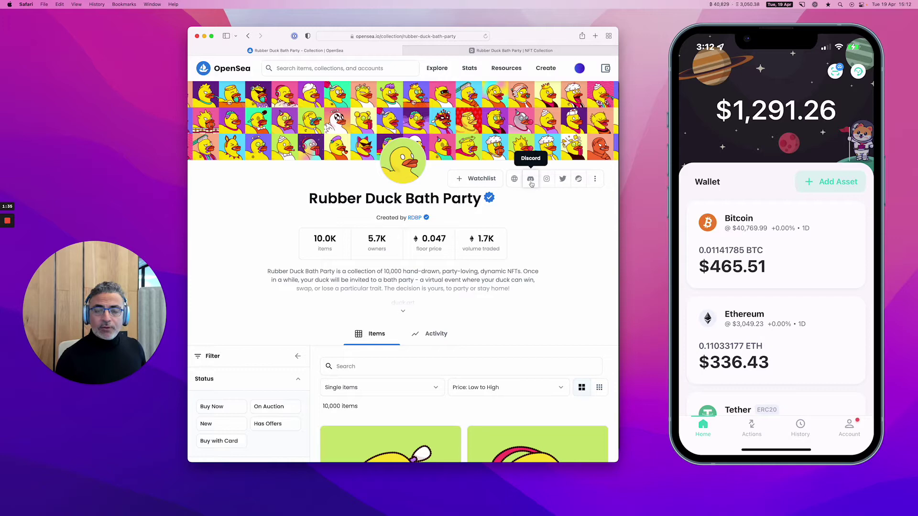
click(531, 178)
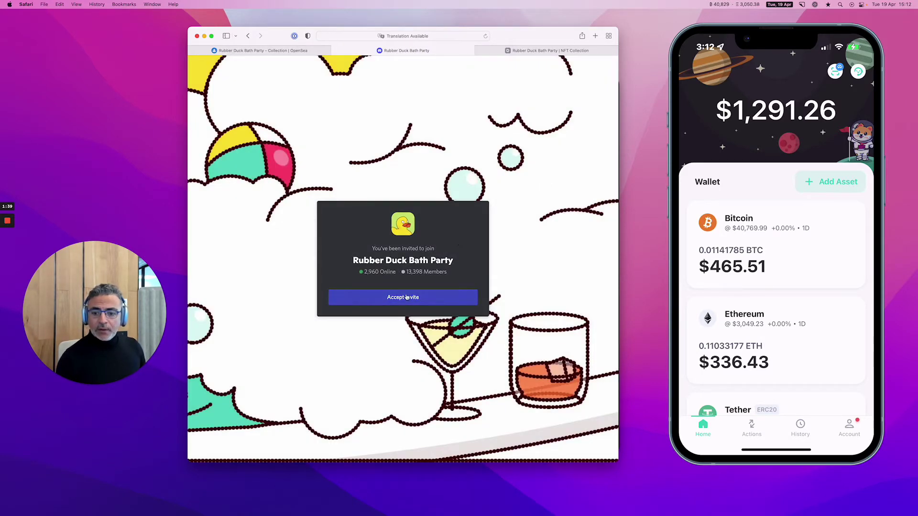
click(405, 297)
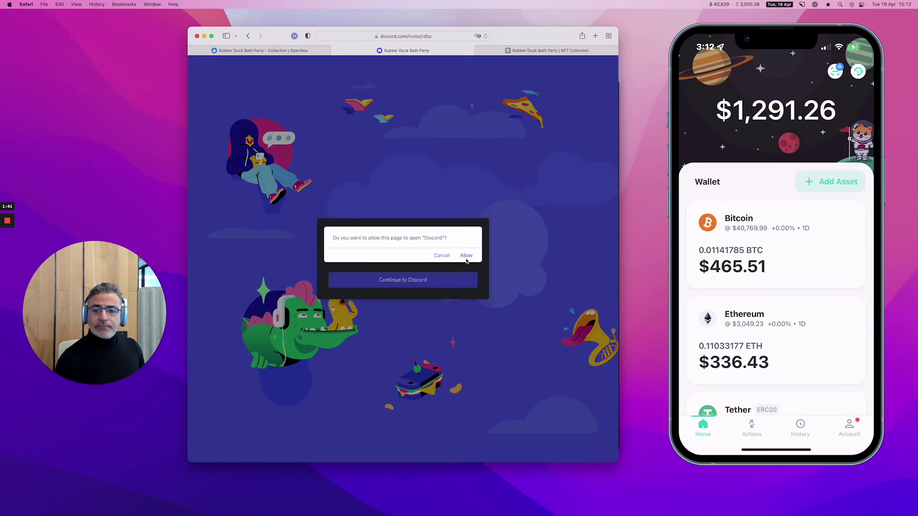
click(466, 256)
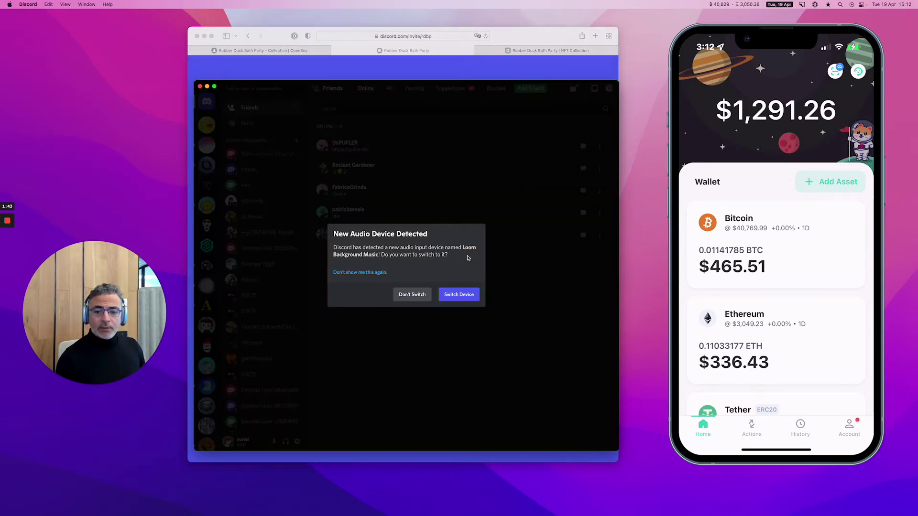
click(416, 296)
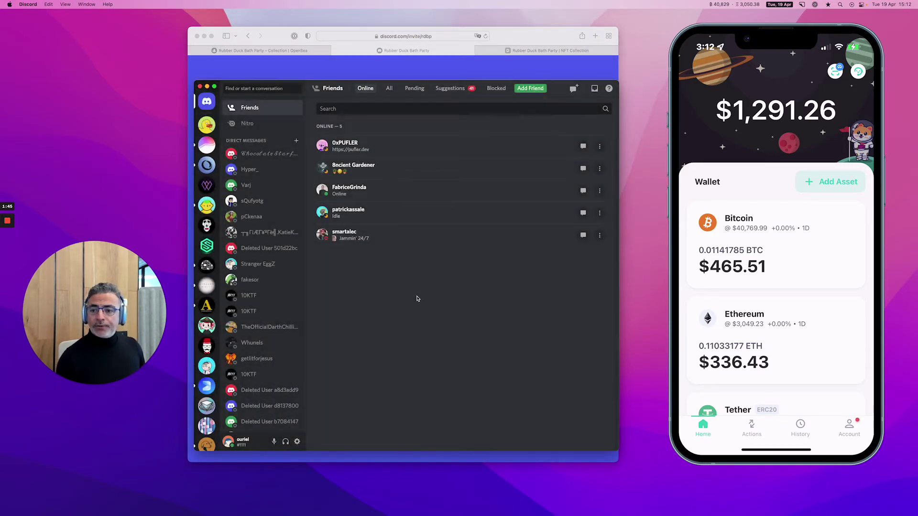
Open the Rubber Duck Bath Party server in Discord, agree to its rules and submit the required membership steps
click(207, 123)
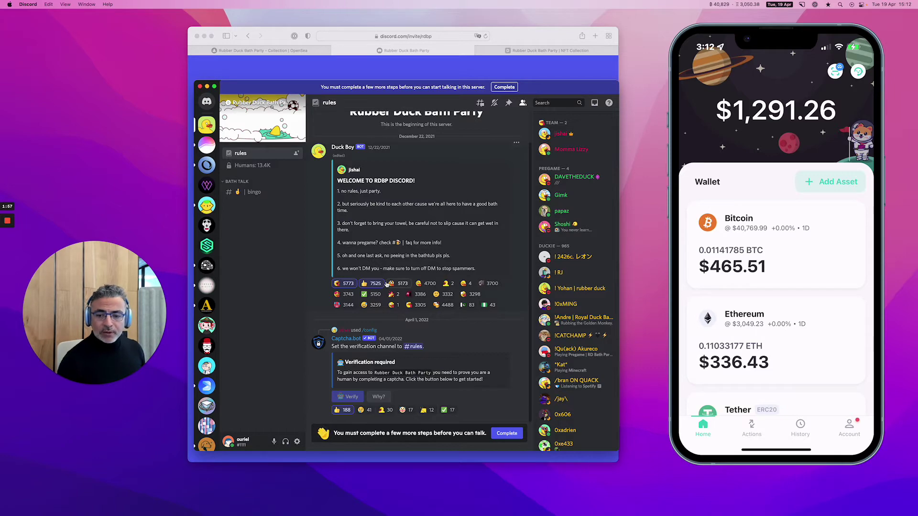
click(506, 432)
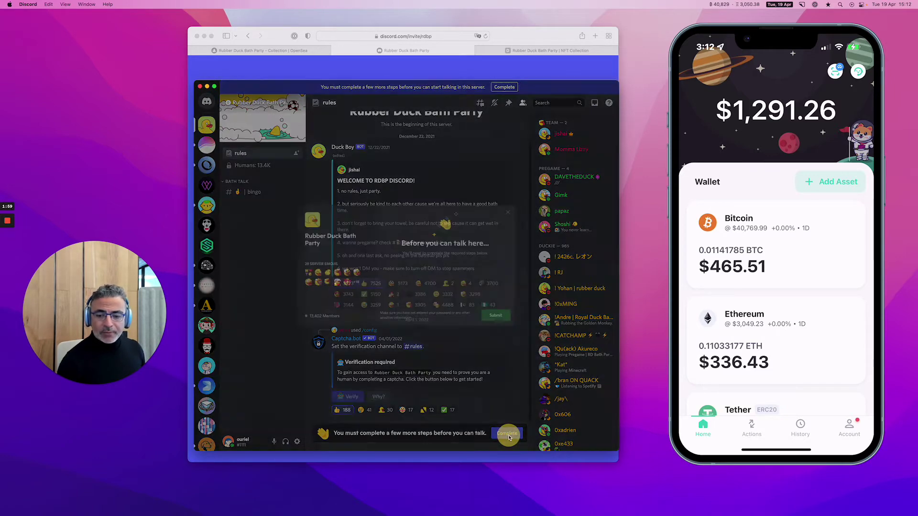
click(382, 354)
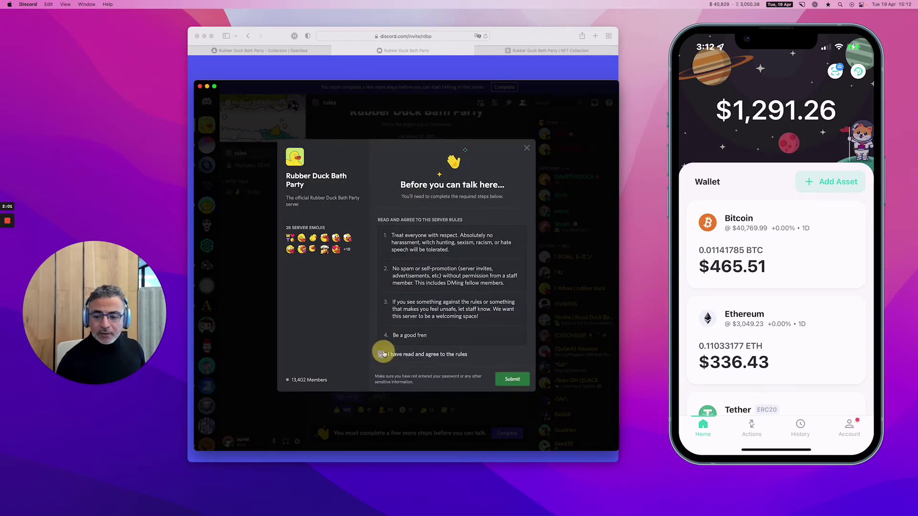
click(514, 379)
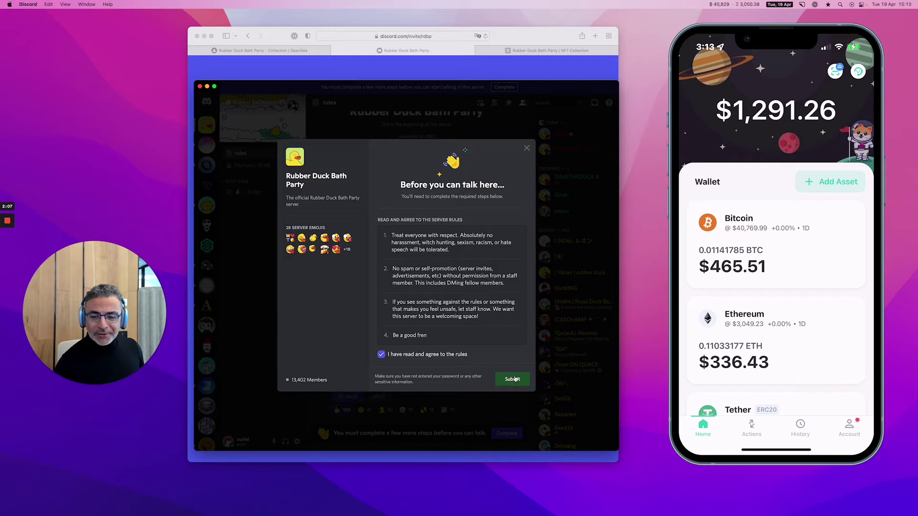
click(515, 379)
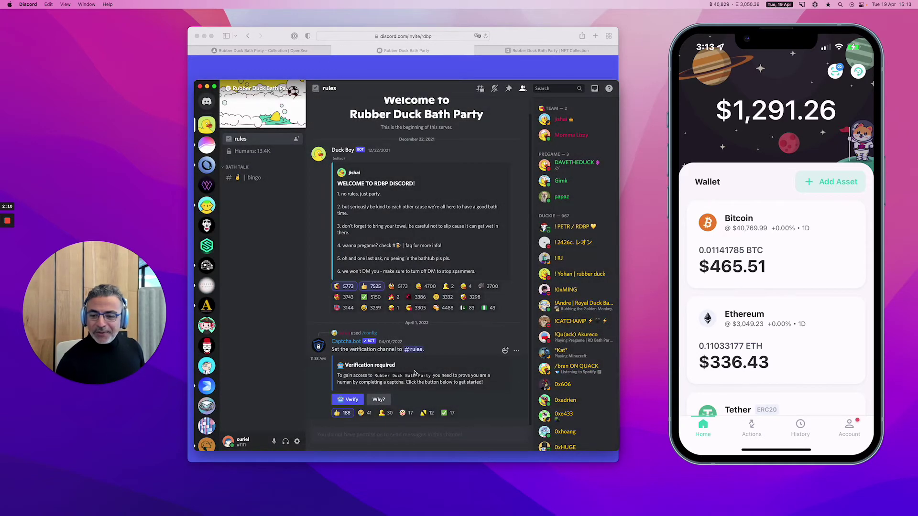
Start Captcha.bot verification in the server's rules channel and open the linked verification page in the browser
click(352, 400)
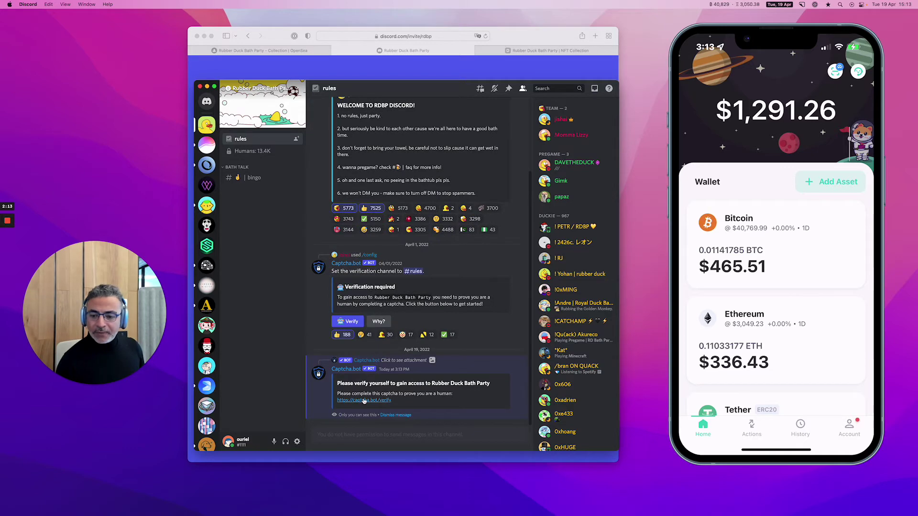
click(363, 400)
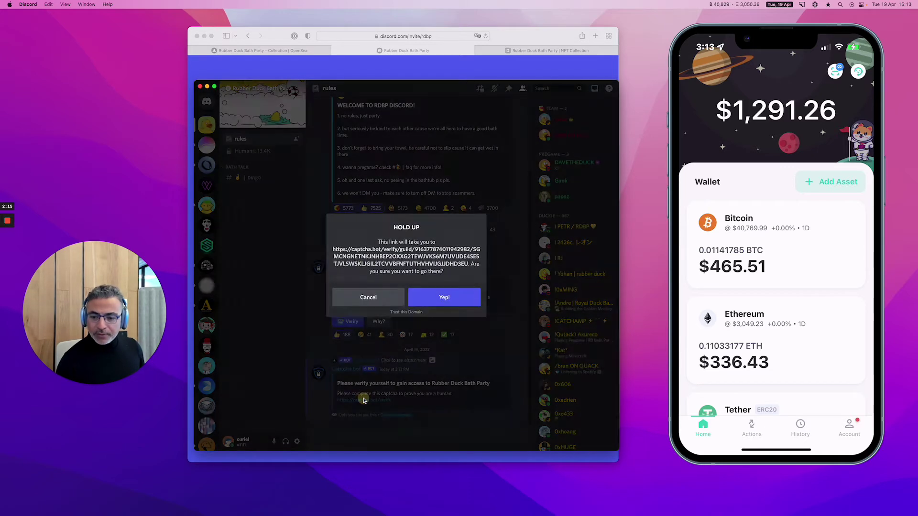
click(429, 302)
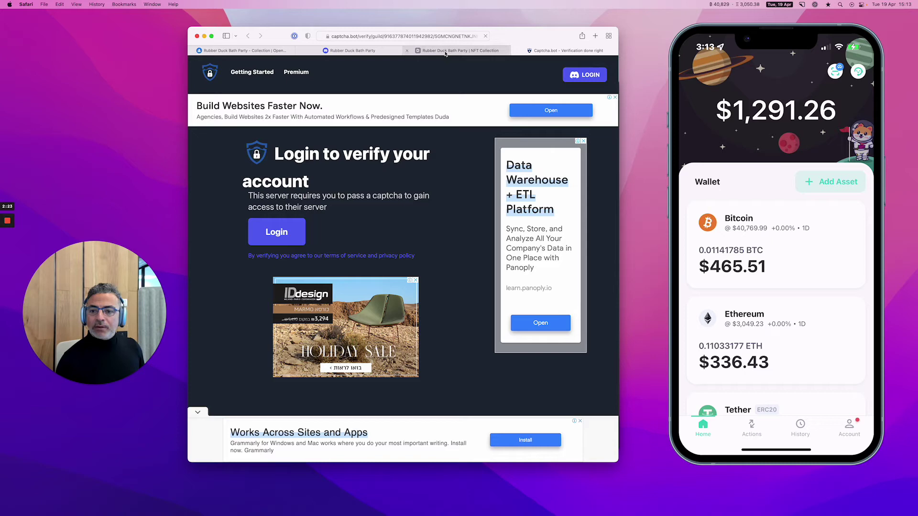
mouse_move(445, 52)
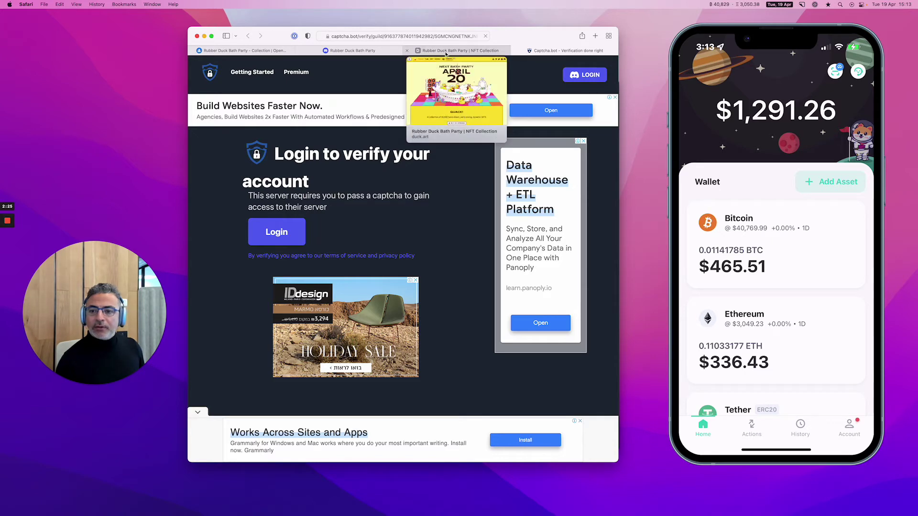
click(445, 52)
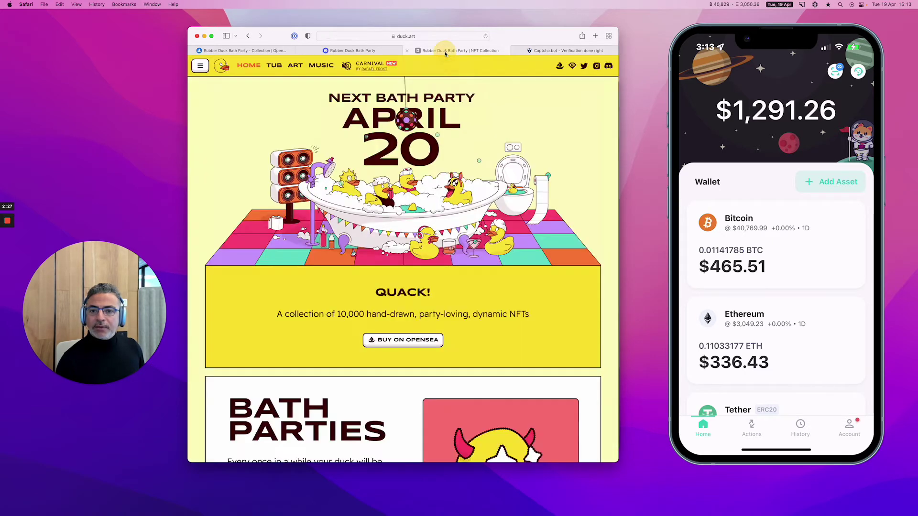
mouse_move(369, 49)
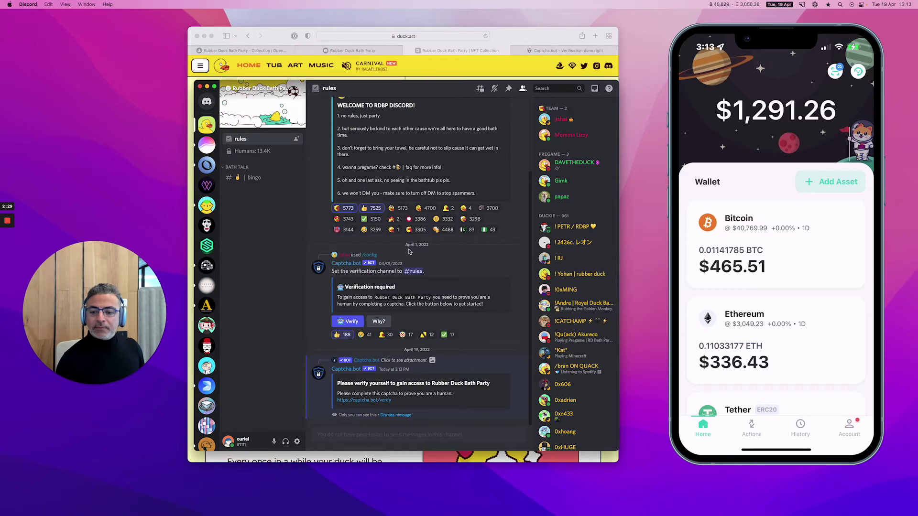
click(543, 51)
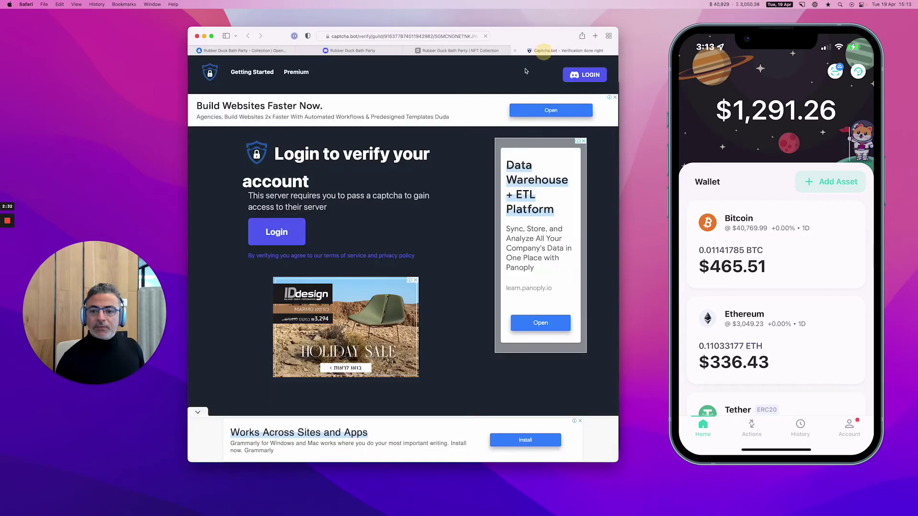
Log in to Captcha.bot by authorizing access to the Discord account, and complete the captcha by selecting the images containing a motorbus
click(276, 224)
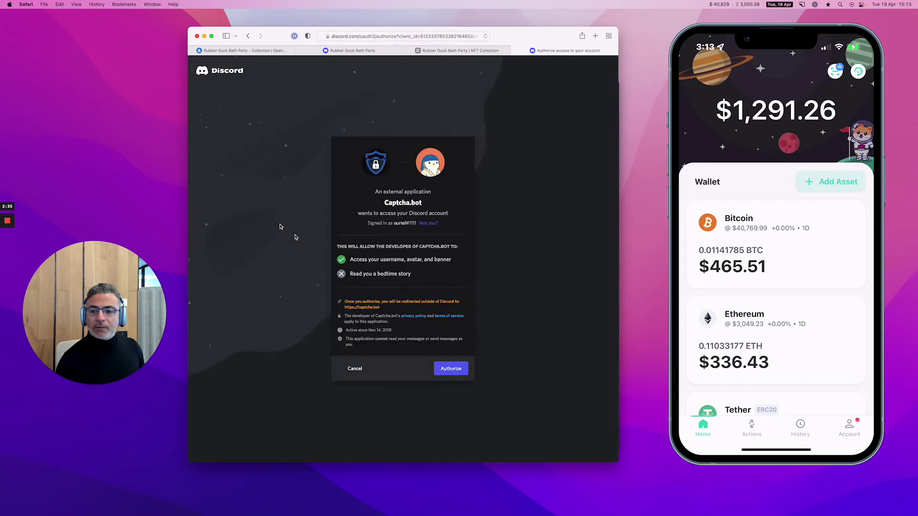
click(445, 371)
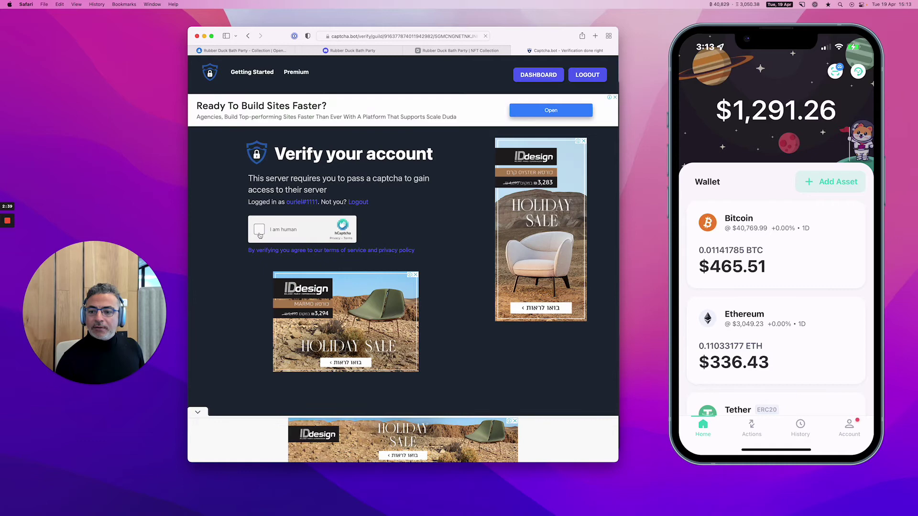
click(259, 230)
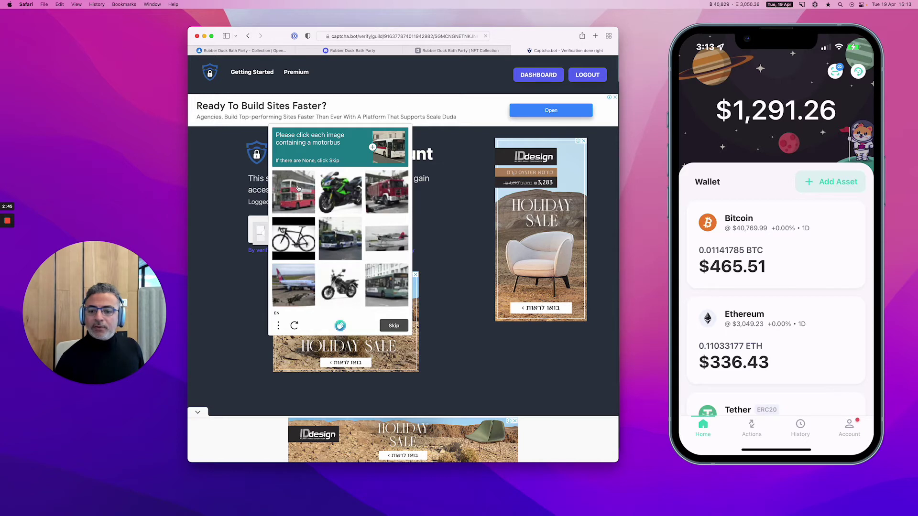
click(297, 188)
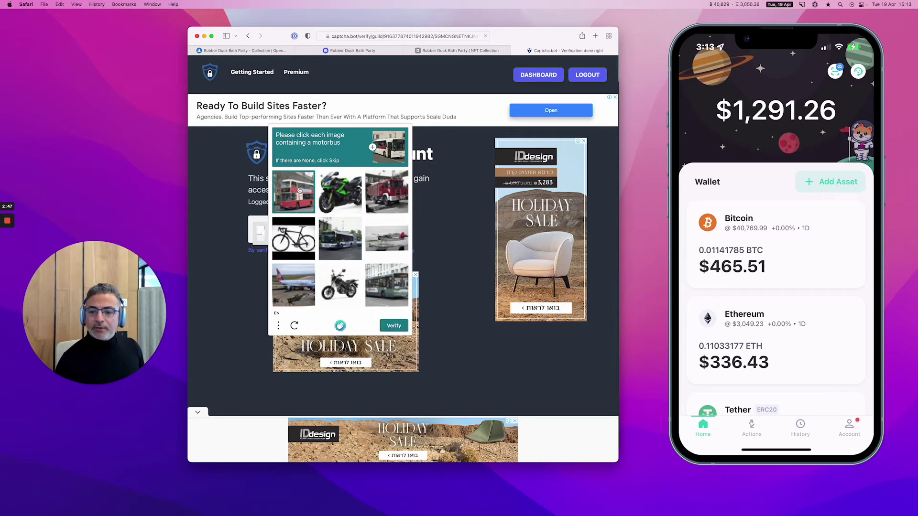
click(374, 197)
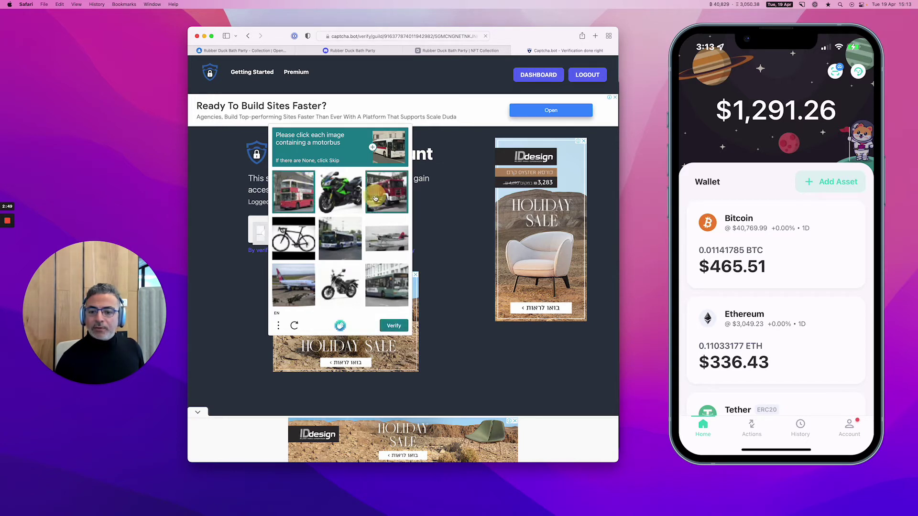
click(388, 289)
click(395, 326)
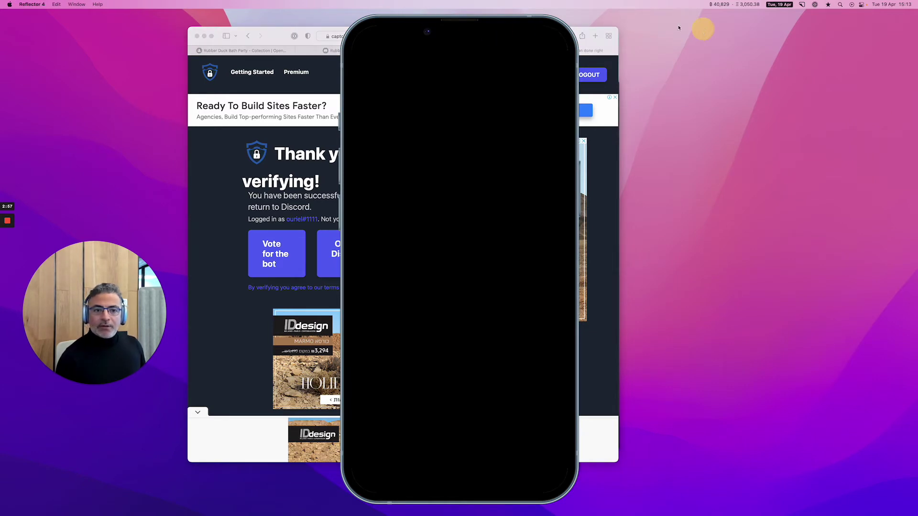
Move the mirrored phone window off the browser so that both windows sit side by side
drag(451, 18, 749, 17)
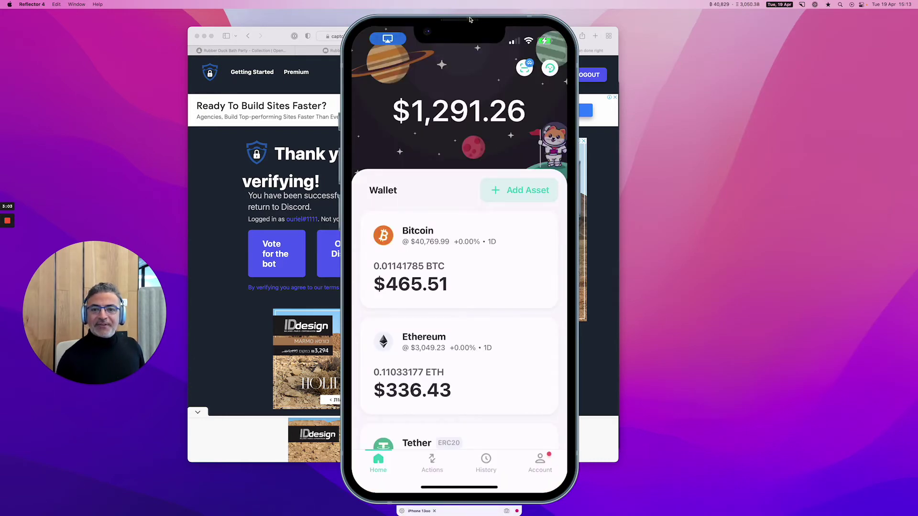
drag(470, 22, 777, 28)
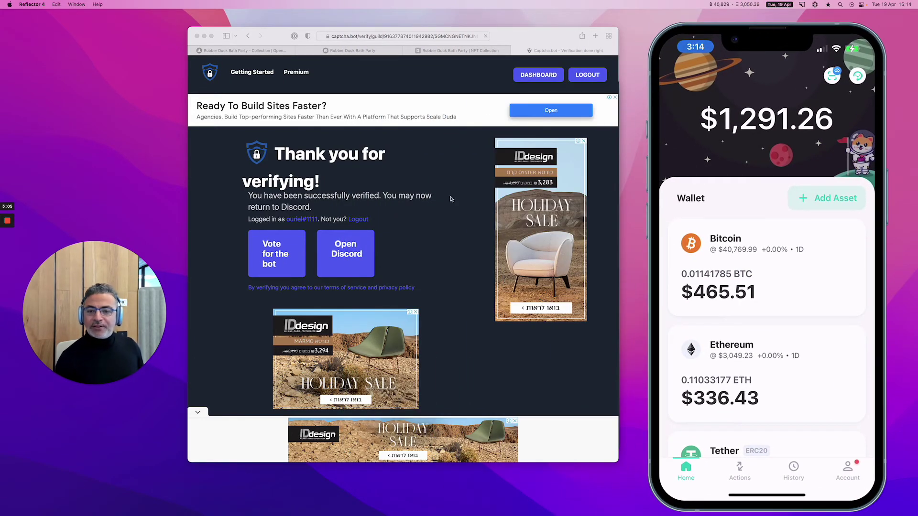
Return to Discord from the Captcha.bot page, allowing the browser to open it, and open the server's owner-verify channel
click(411, 237)
click(345, 255)
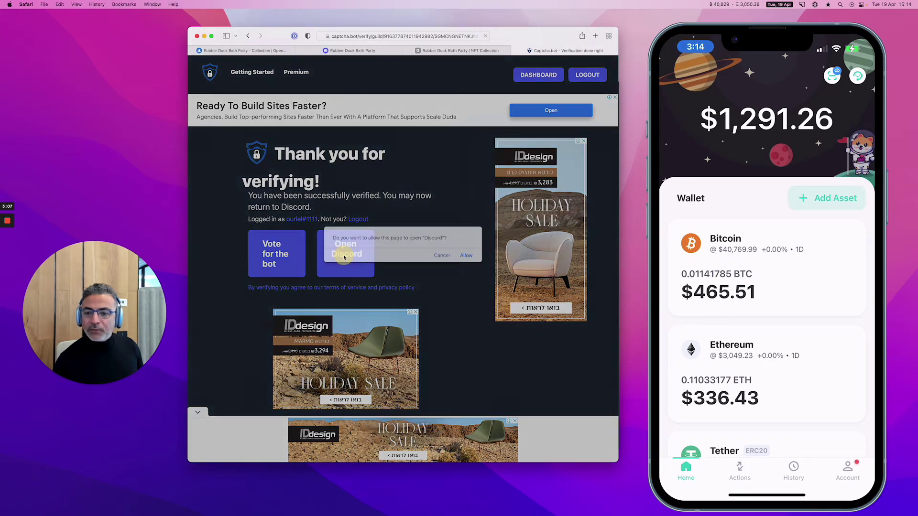
click(463, 256)
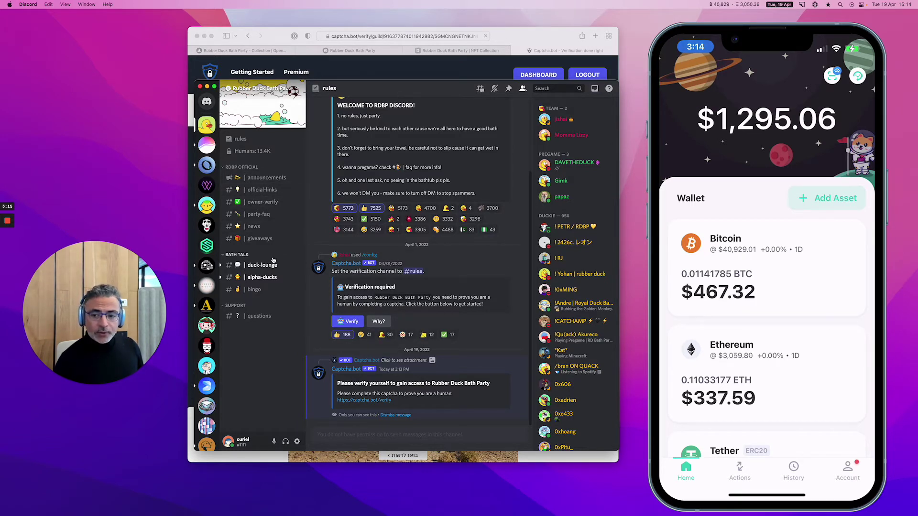
mouse_move(355, 227)
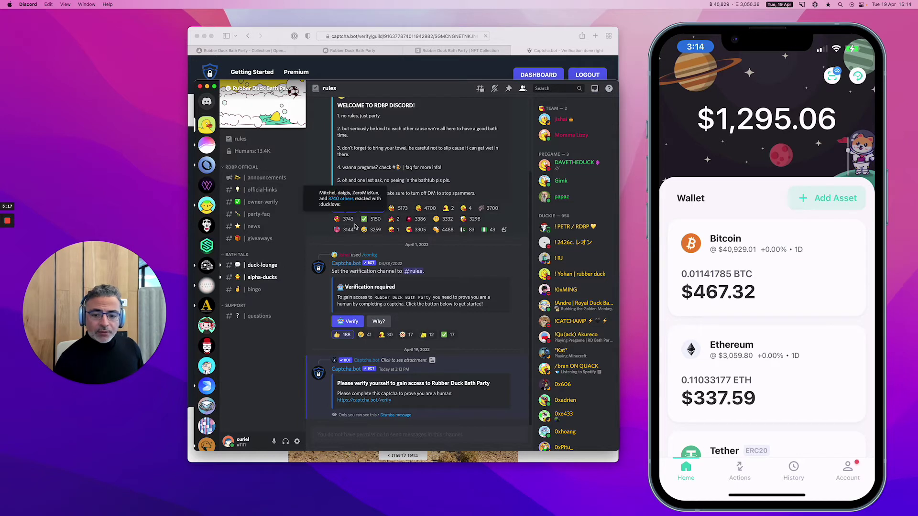
click(263, 203)
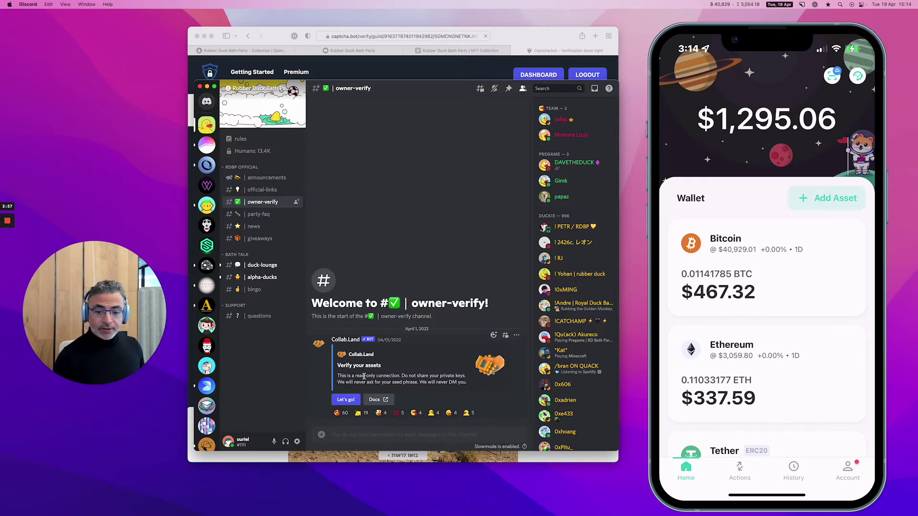
Start Collab.Land asset verification in the owner-verify channel and open its wallet connection link in the browser
click(352, 401)
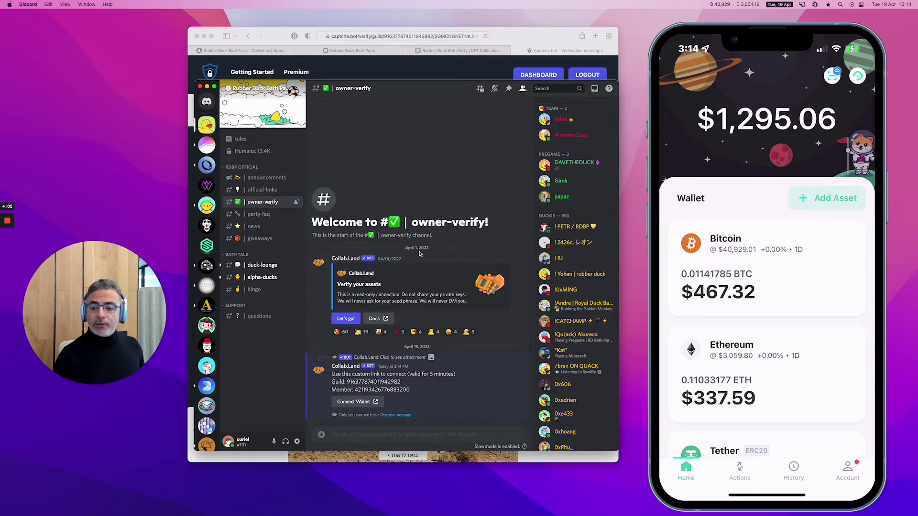
click(349, 402)
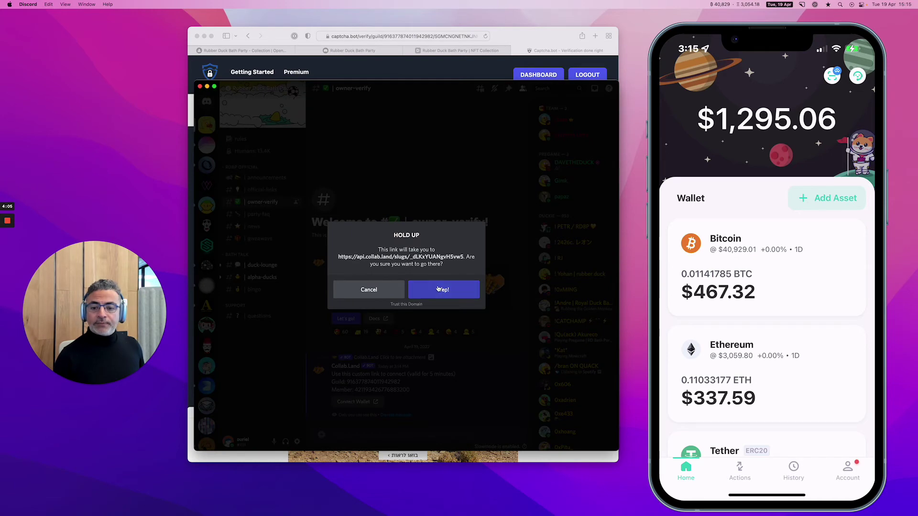
click(437, 289)
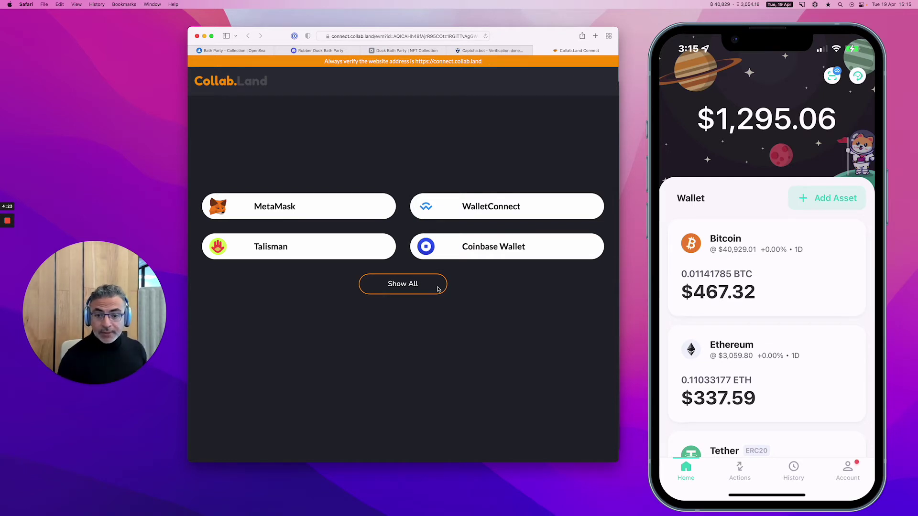
Connect the phone wallet to Collab.Land through WalletConnect and sign the verification message
click(461, 213)
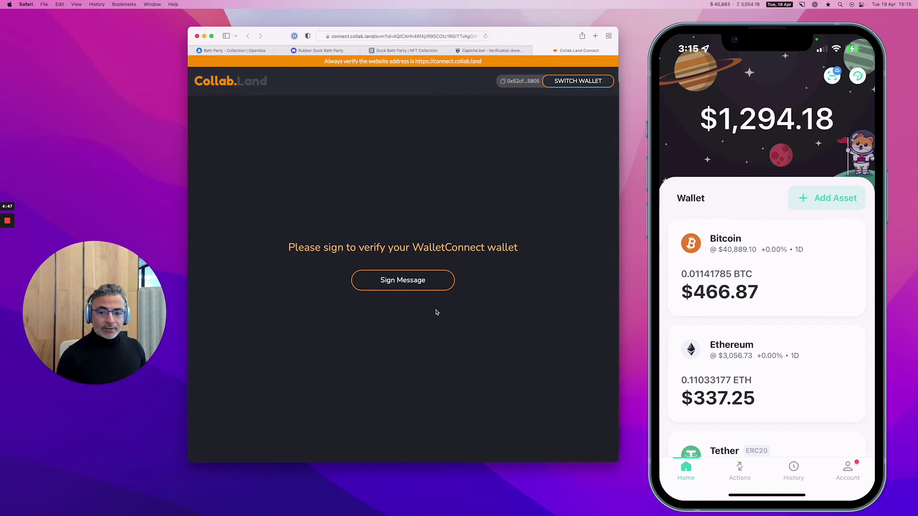
click(415, 284)
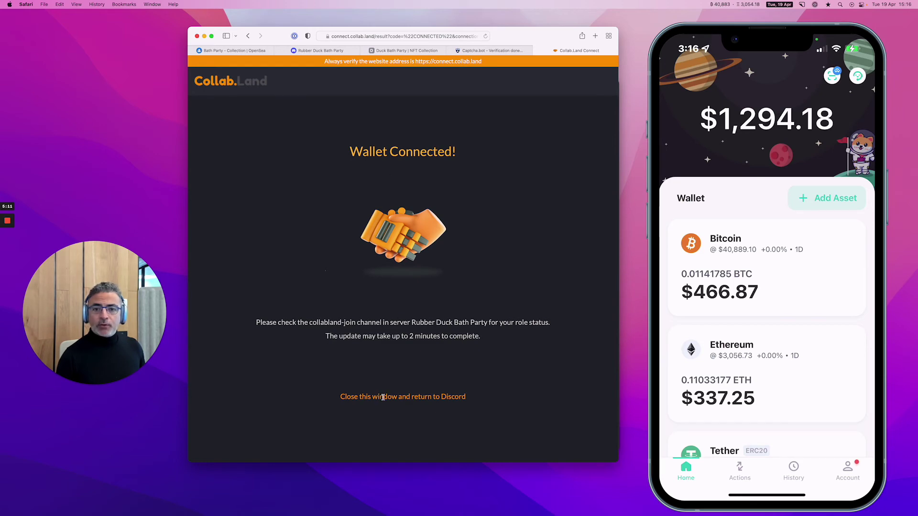
Switch back to Discord and check the Collab.Land role message in owner-verify and the server's member list
key(super+Tab)
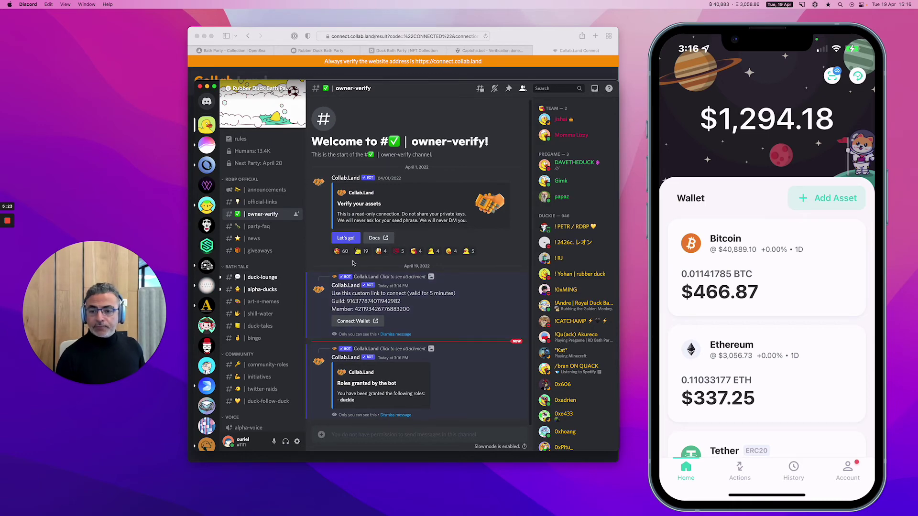
key(super+Tab)
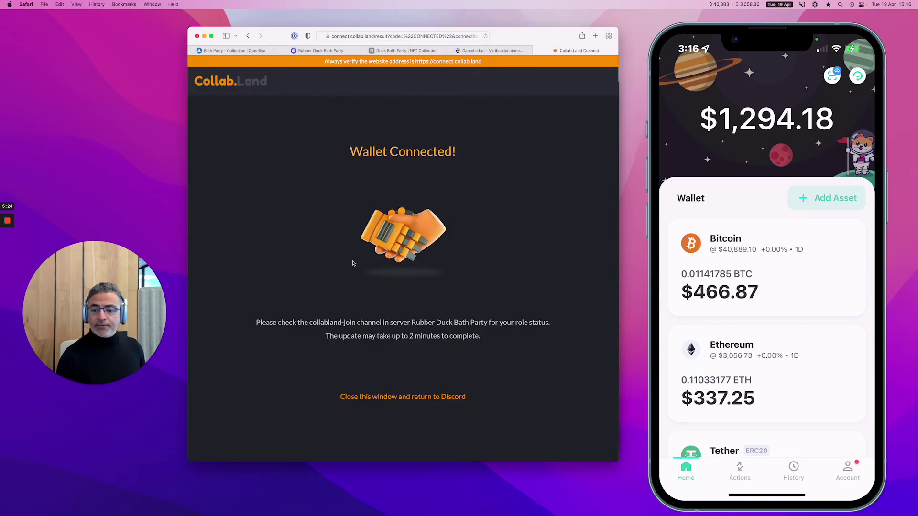
click(369, 402)
key(super+Tab)
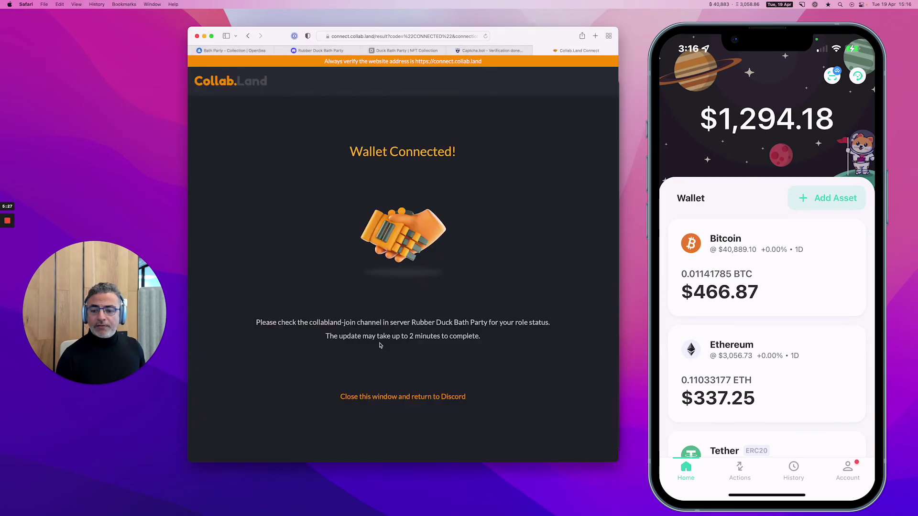
key(super+Tab)
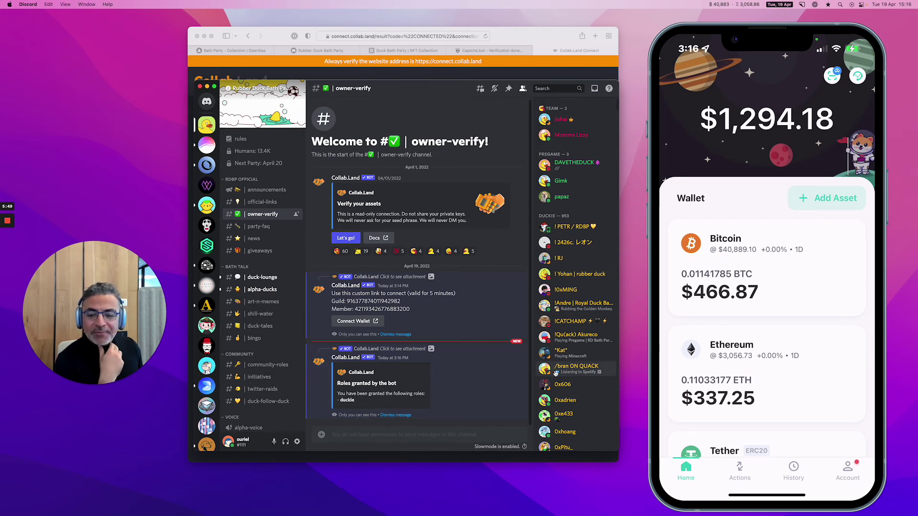
scroll(555, 374, down, 3)
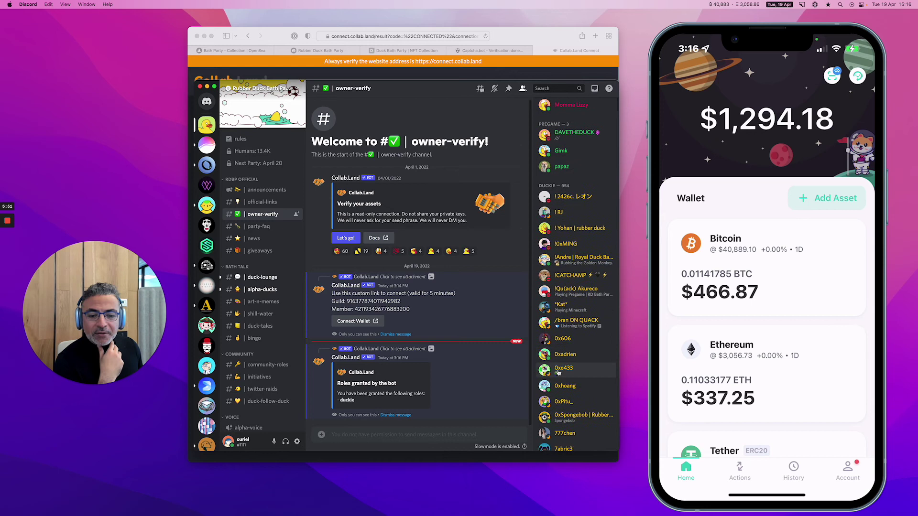
scroll(560, 376, down, 6)
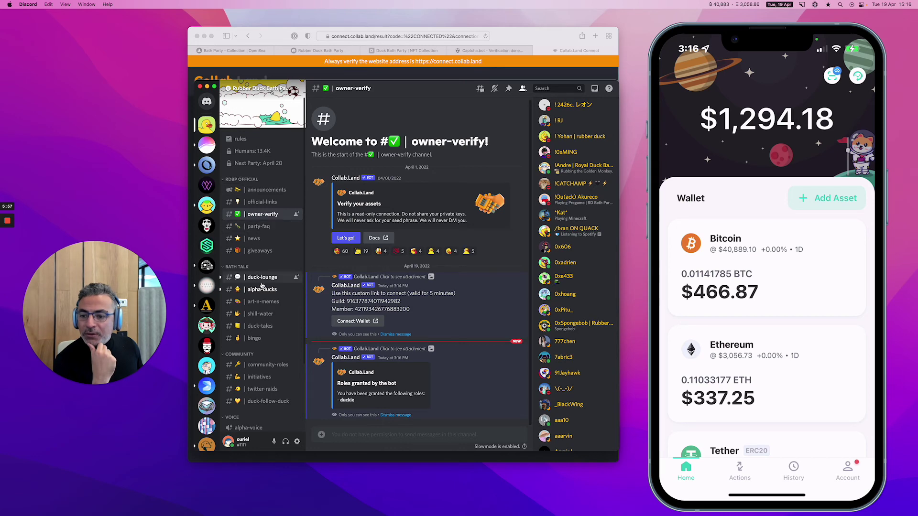
Post "hello everyone" in the duck-lounge channel and open the own profile card from that message
click(262, 277)
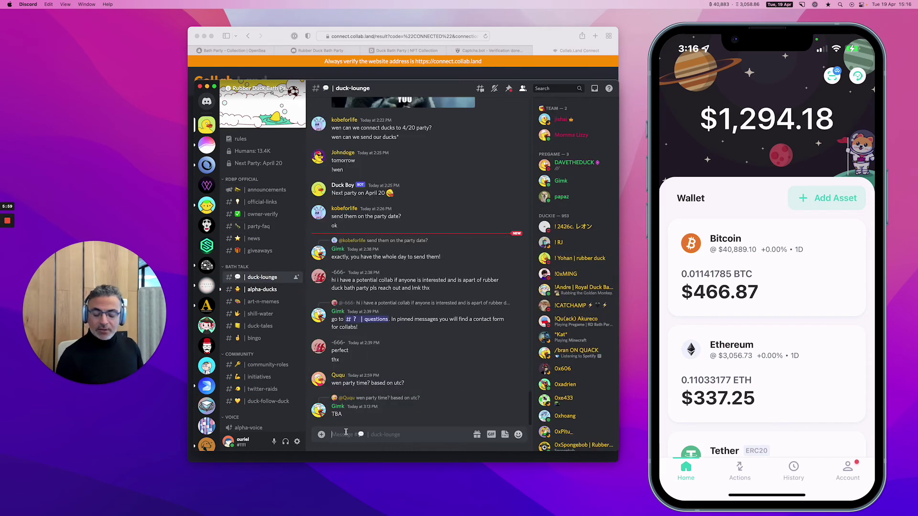
text(hello every)
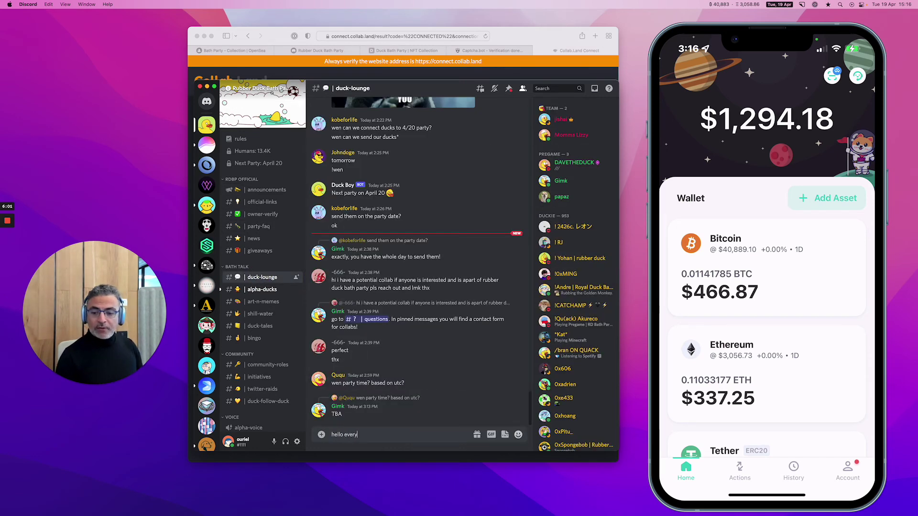
text(one)
key(Return)
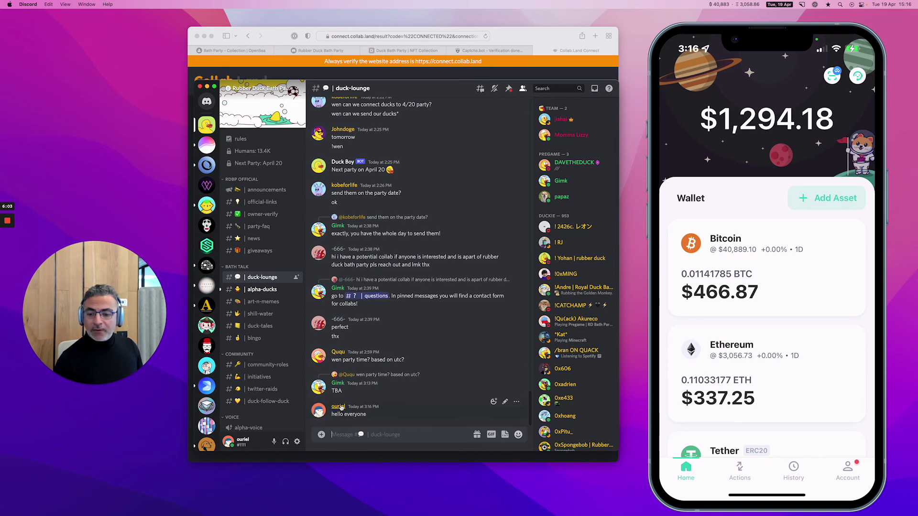
click(339, 407)
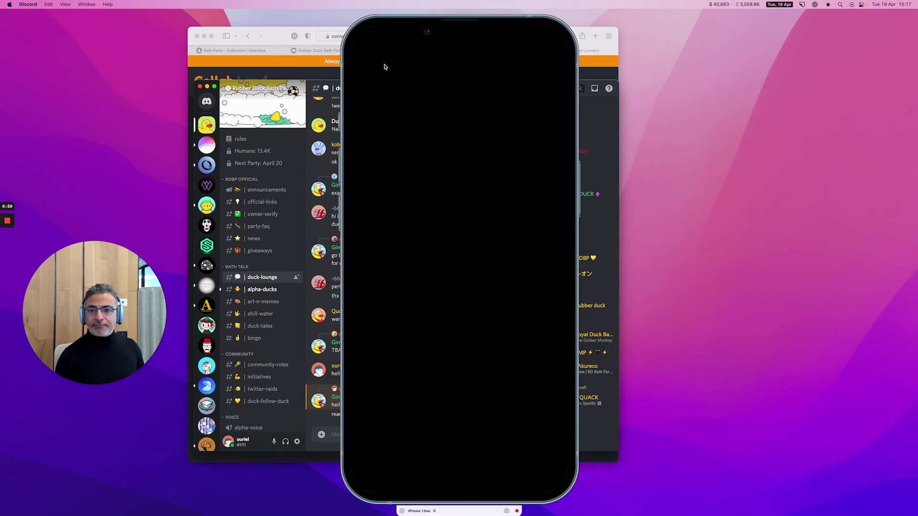
Move the mirrored phone window off Discord so that the open profile card is uncovered
click(373, 25)
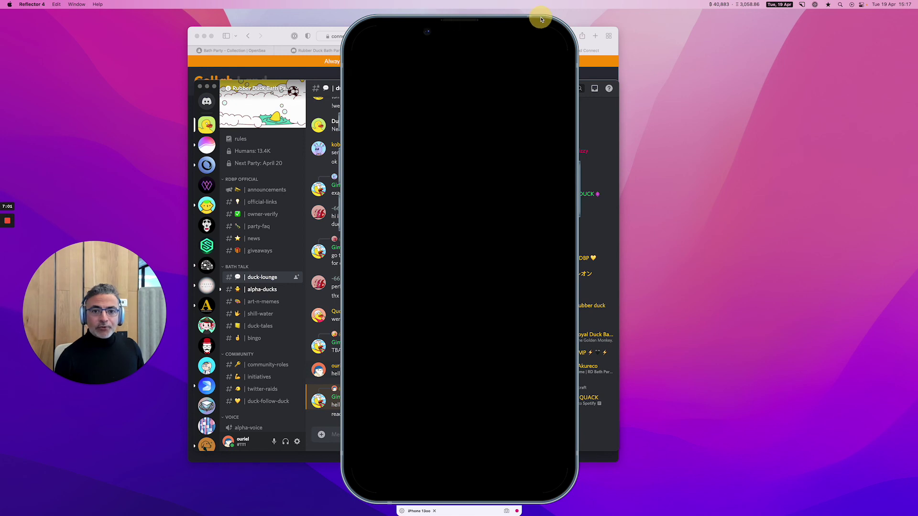
drag(541, 19, 863, 20)
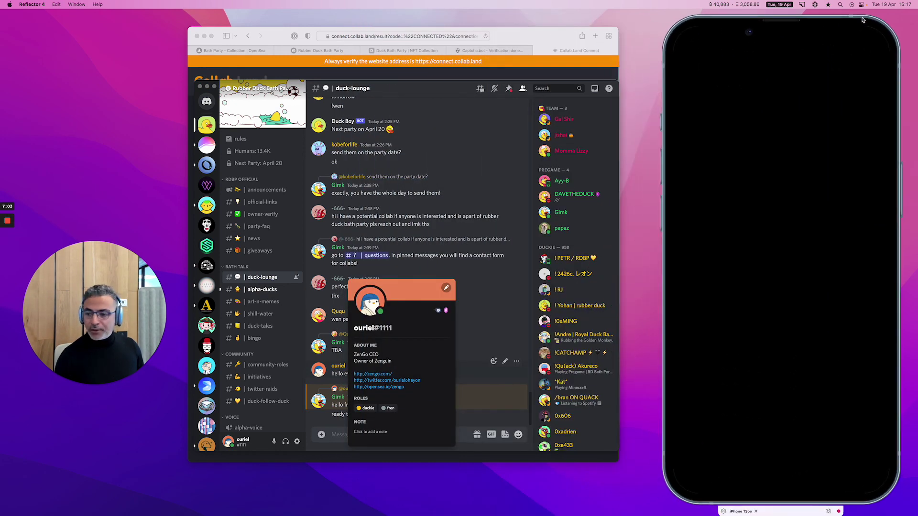